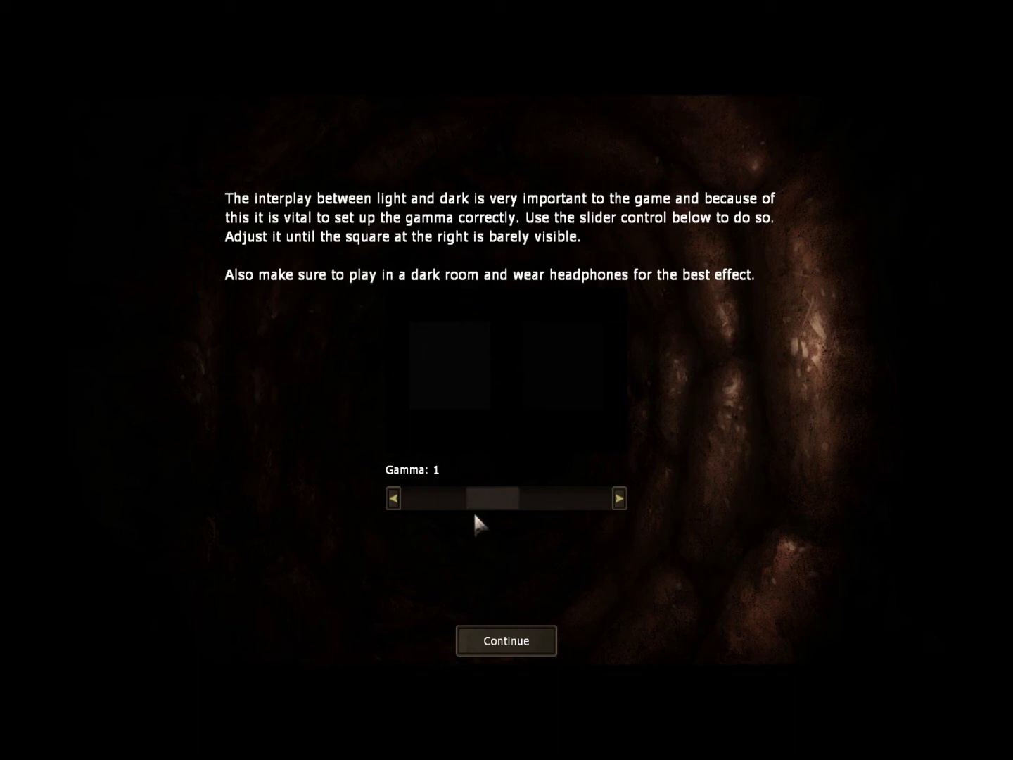
# Set the gamma to 1.1 and continue past the introductory setup screens.
pyautogui.moveTo(480, 497); pyautogui.dragTo(491, 494)
pyautogui.click(503, 642)
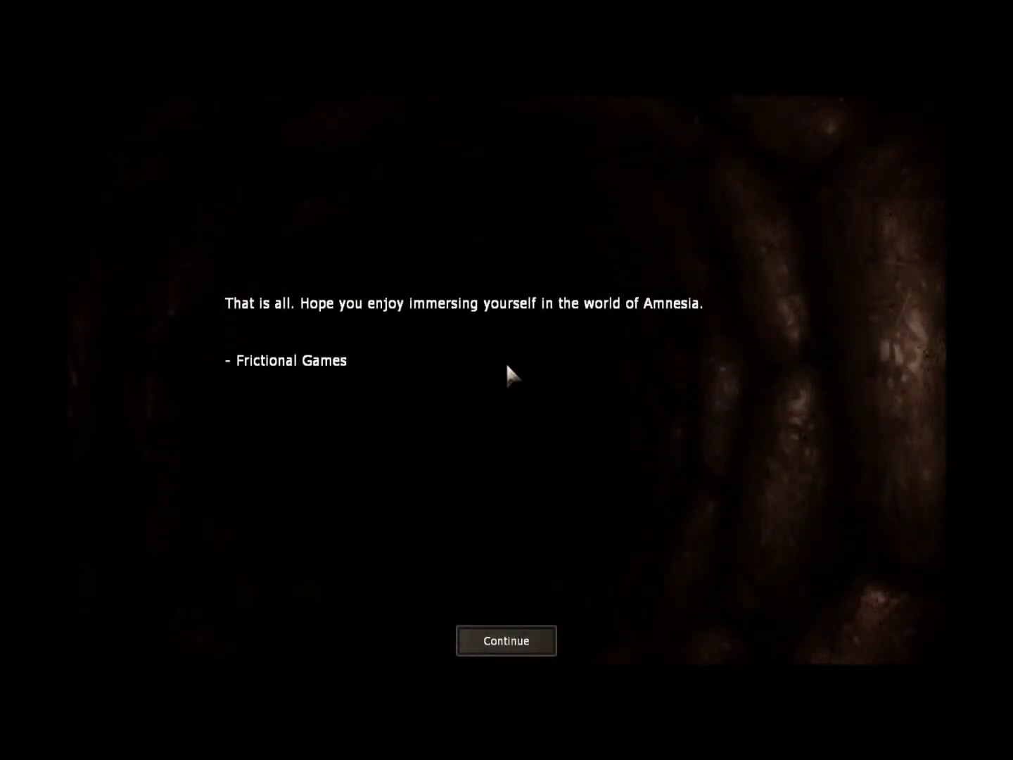
pyautogui.click(506, 642)
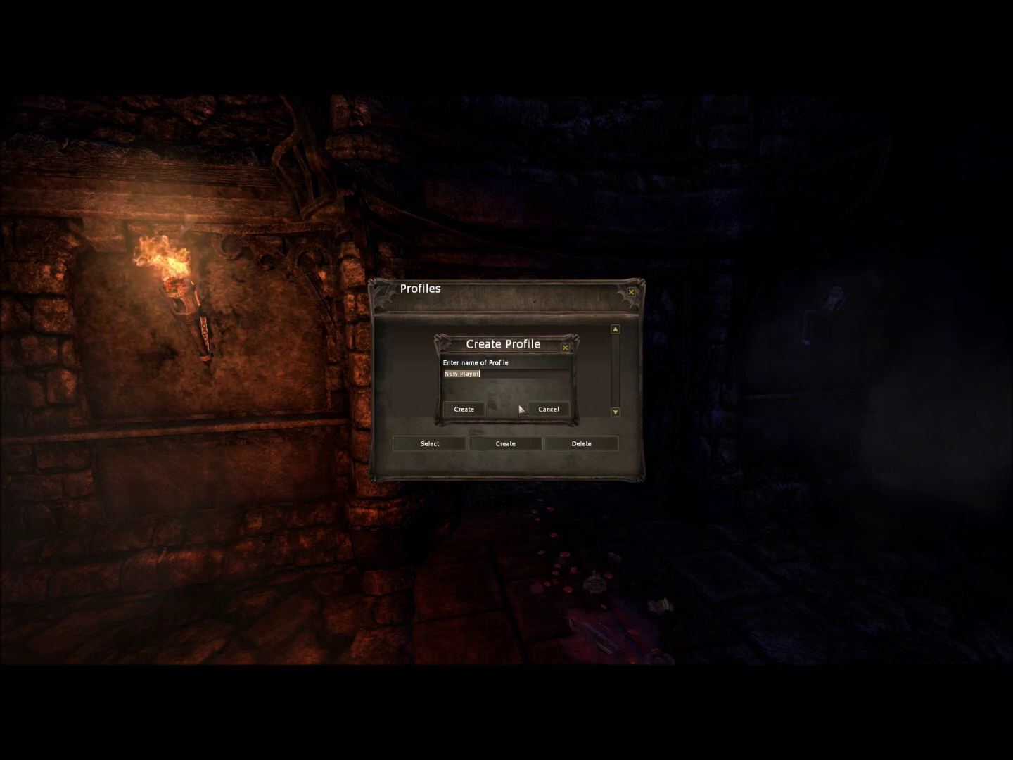
# Create a player profile named Silver Cookie in place of the default name.
pyautogui.press('BackSpace')
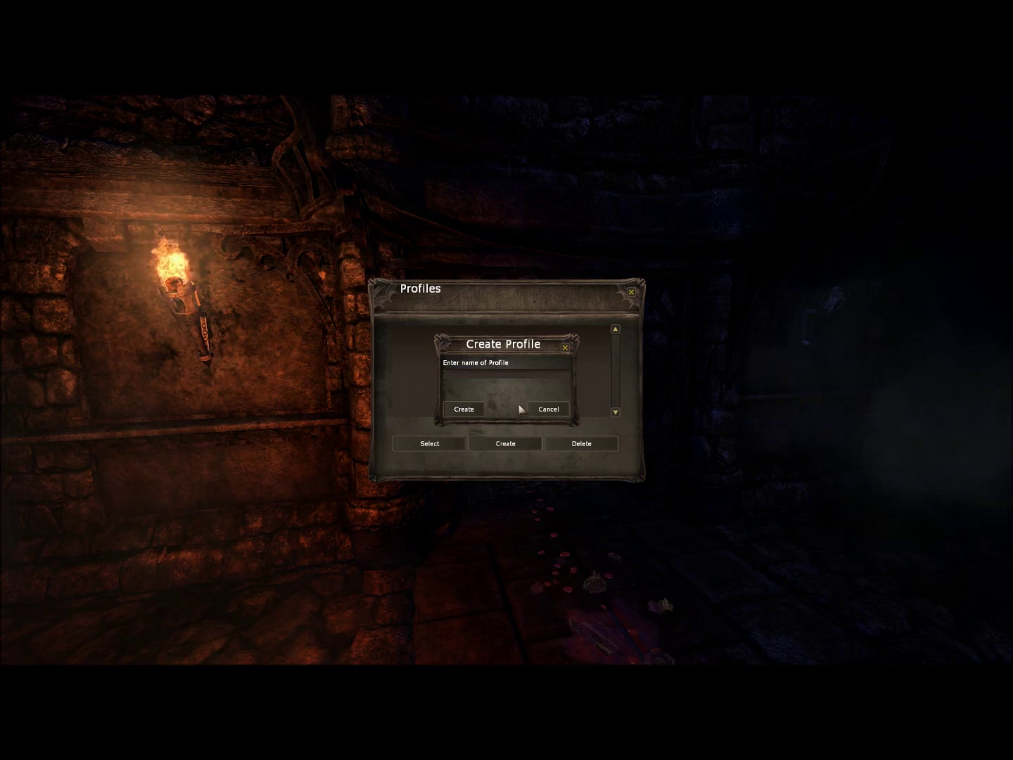
pyautogui.write('Cookie')
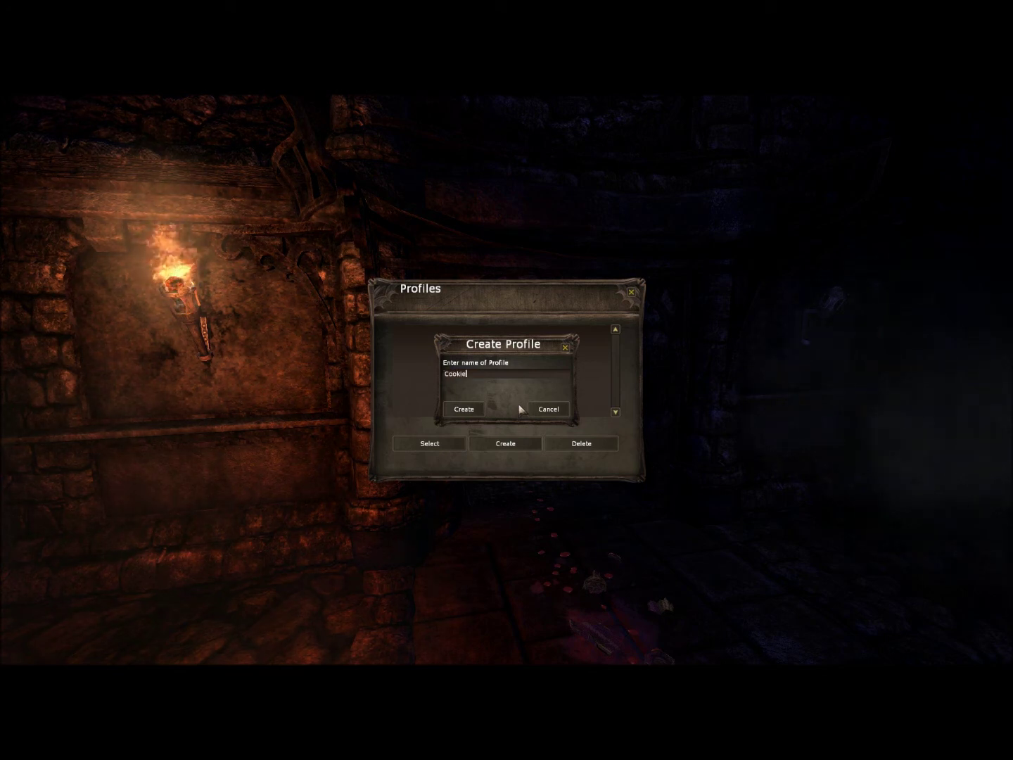
pyautogui.press('BackSpace')
pyautogui.press('BackSpace')
pyautogui.press('BackSpace')
pyautogui.press('BackSpace')
pyautogui.press('BackSpace')
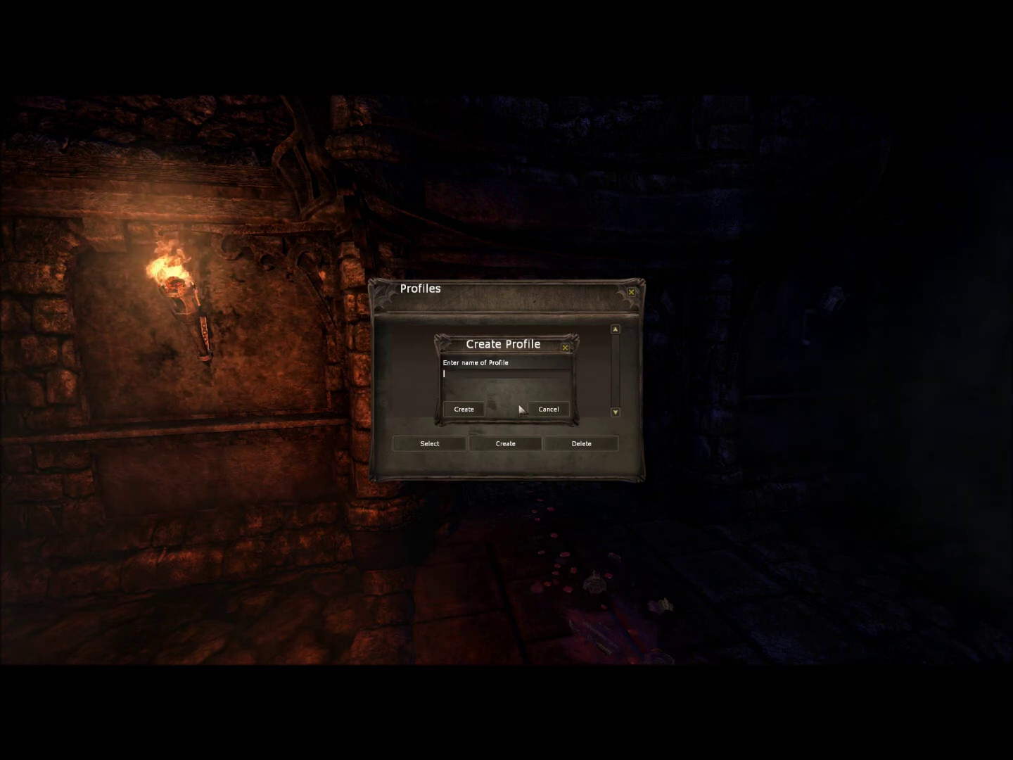
pyautogui.write('Silv')
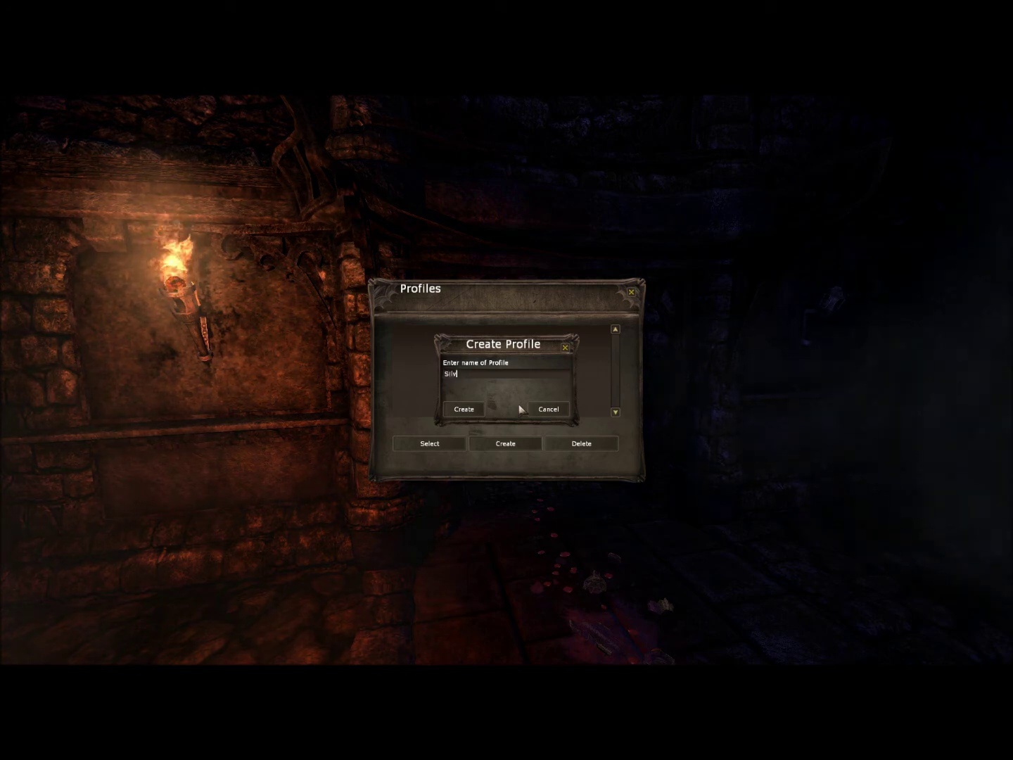
pyautogui.write('er Cookie')
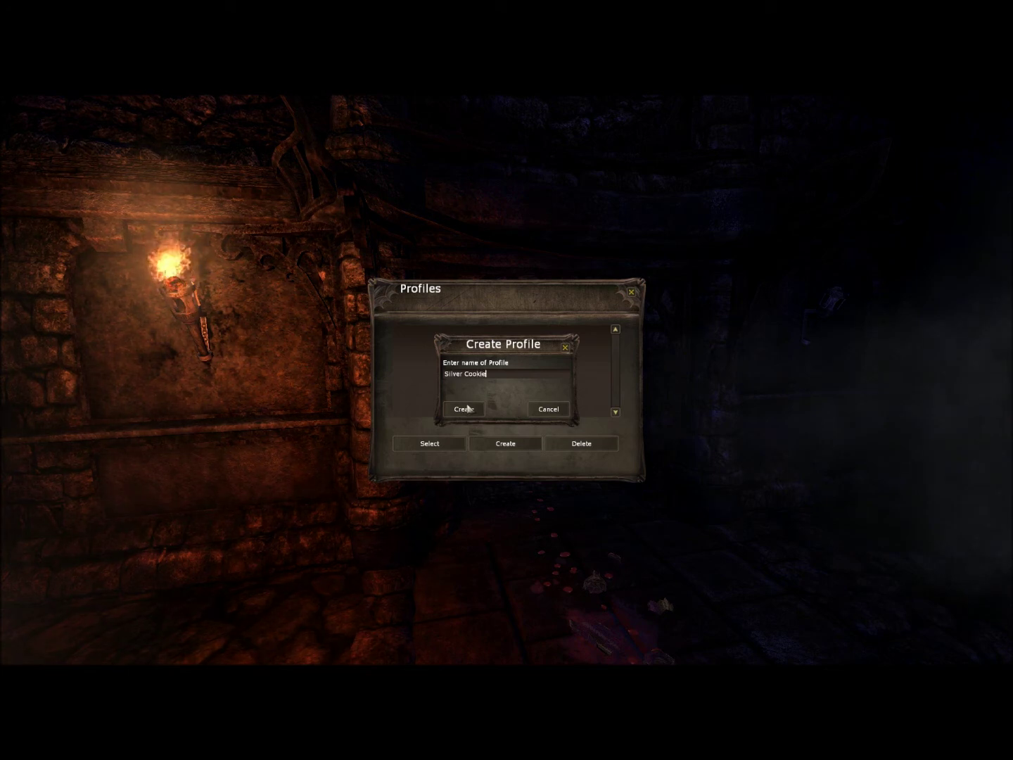
pyautogui.click(469, 411)
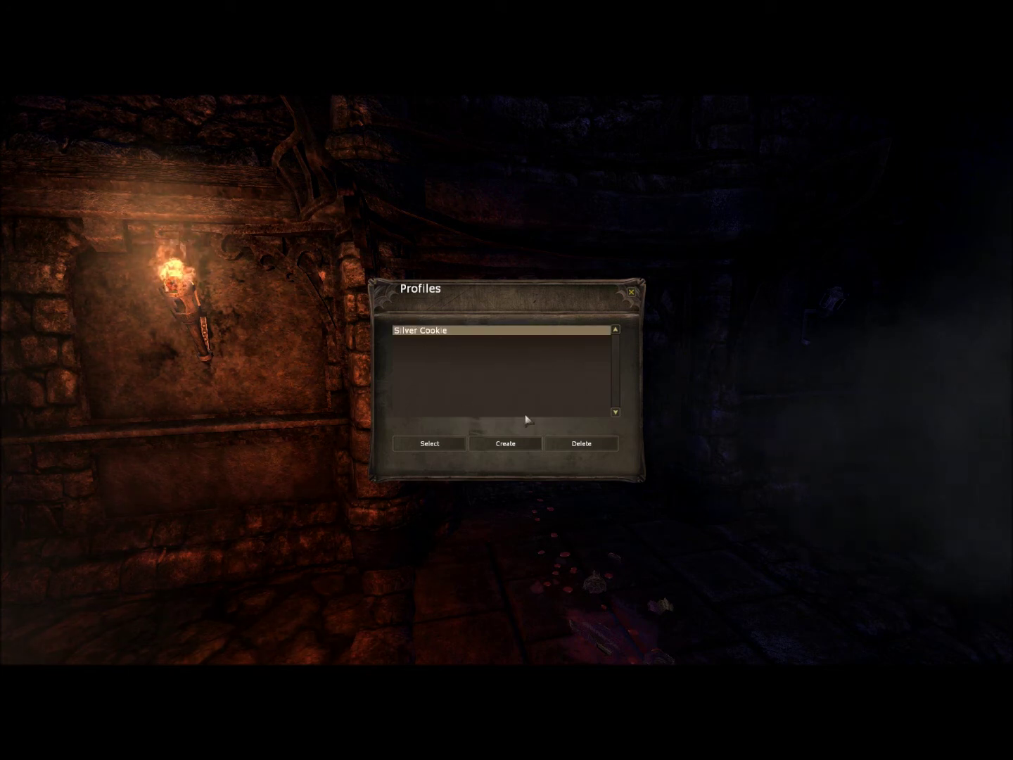
# Dismiss the creation of another profile and select the Silver Cookie profile for playing.
pyautogui.click(518, 445)
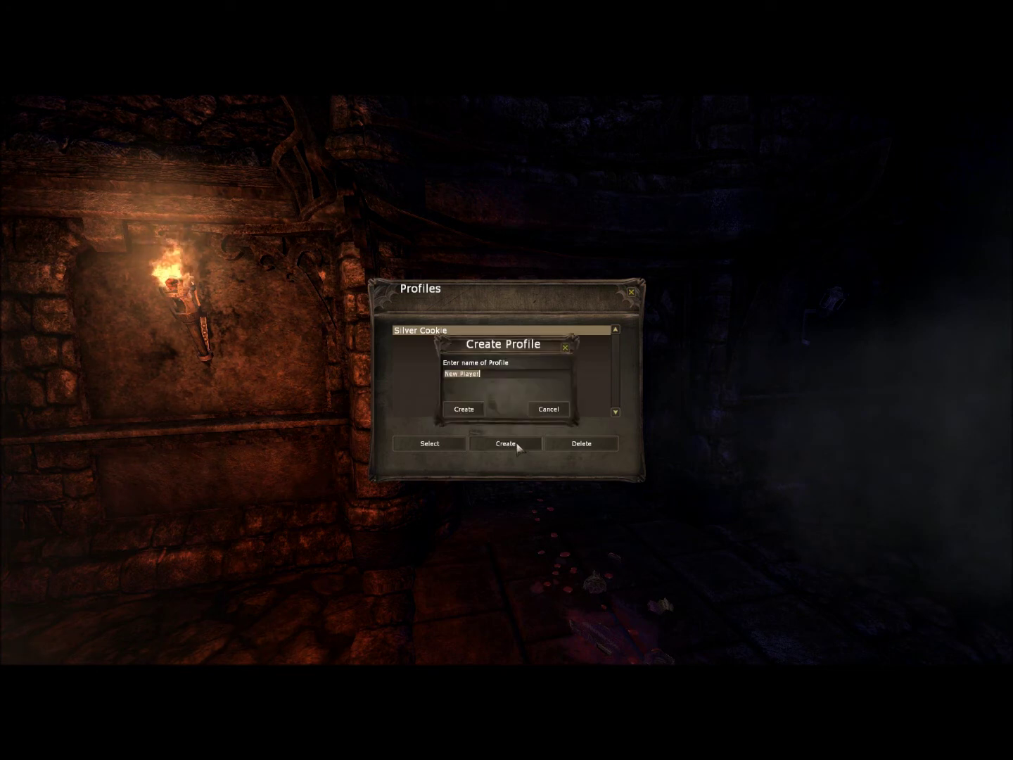
pyautogui.click(555, 409)
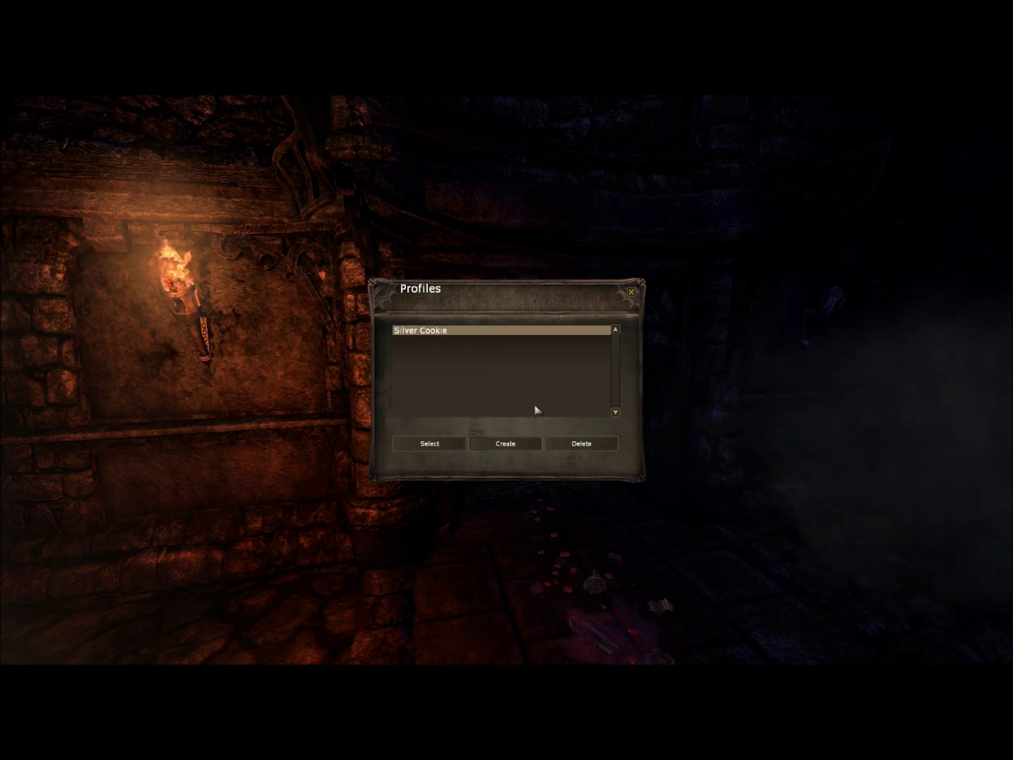
pyautogui.click(430, 444)
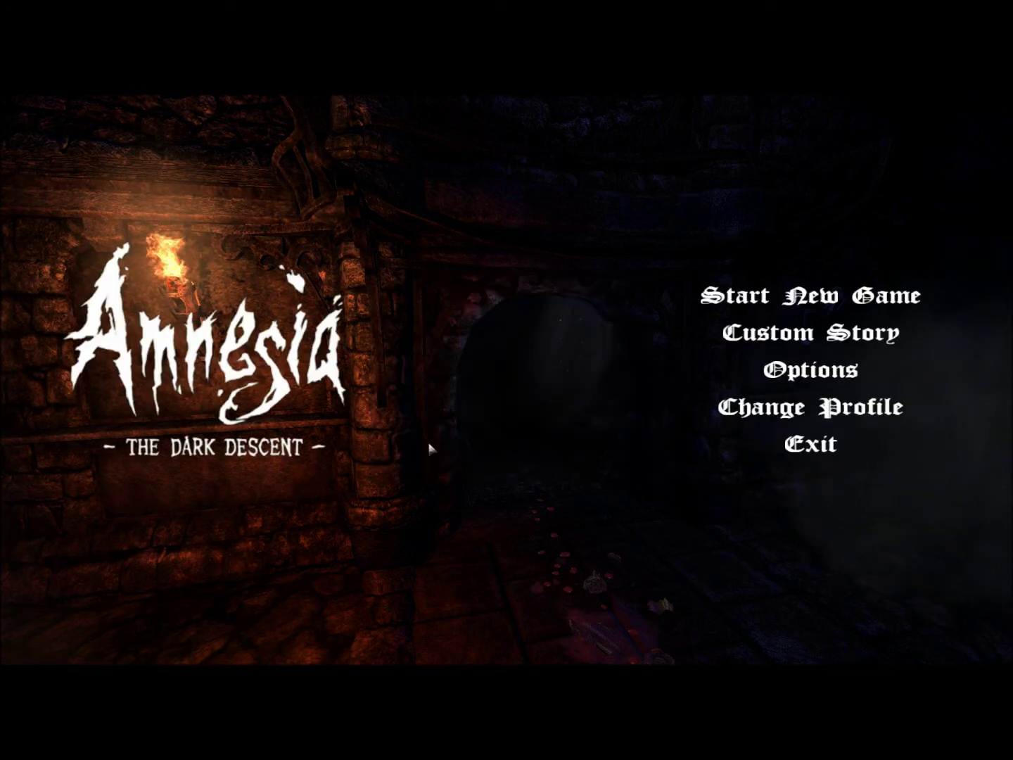
# Open the game options and look through the available focus icon styles.
pyautogui.click(813, 371)
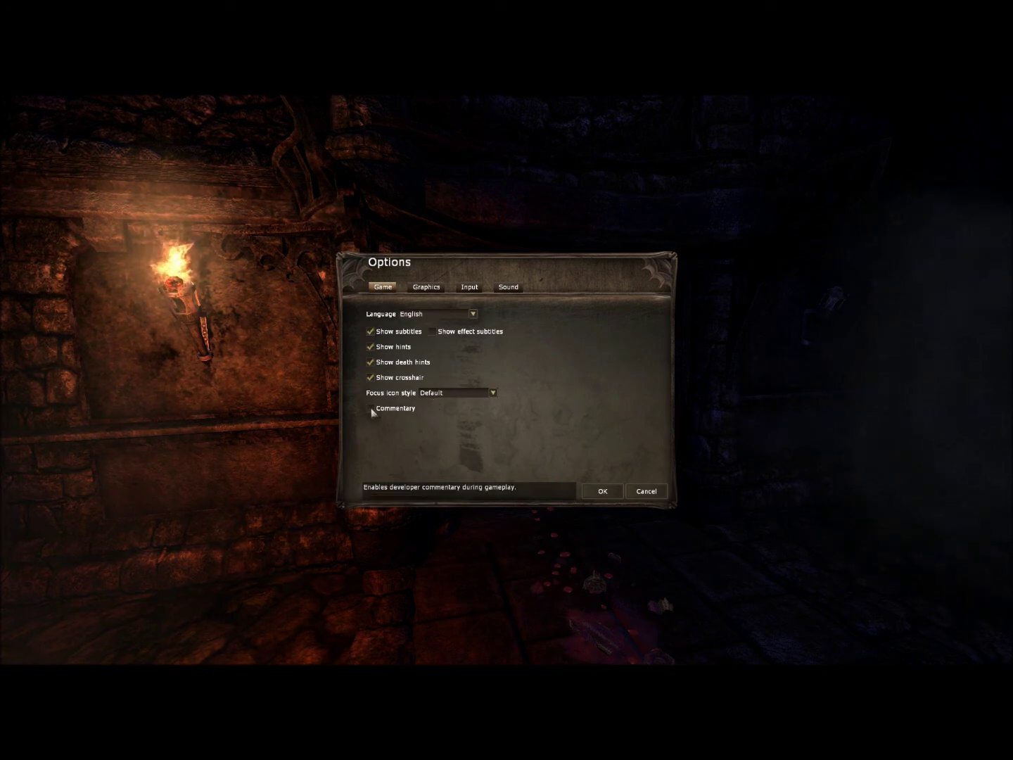
pyautogui.click(493, 392)
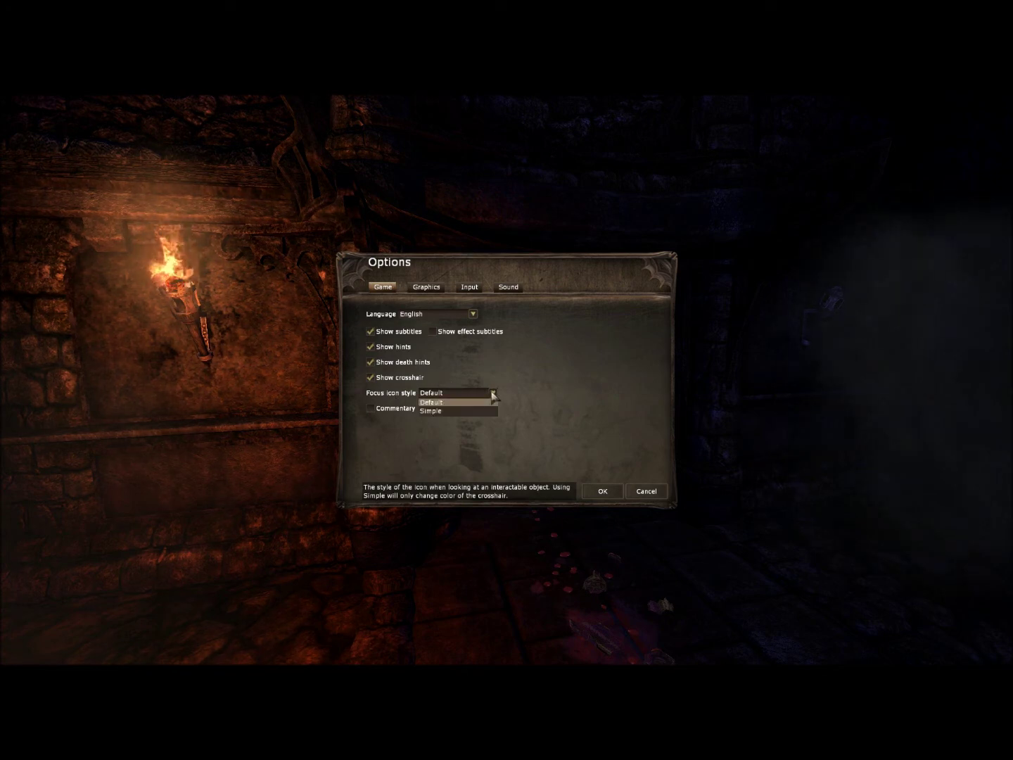
pyautogui.click(492, 393)
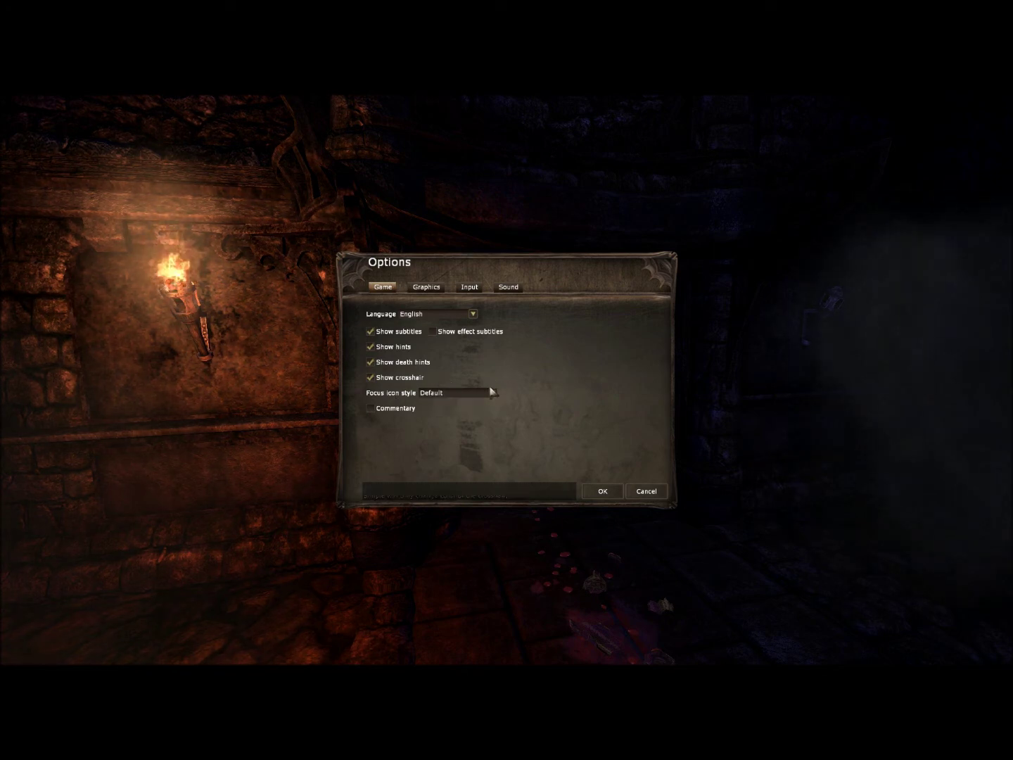
pyautogui.click(492, 394)
pyautogui.click(494, 393)
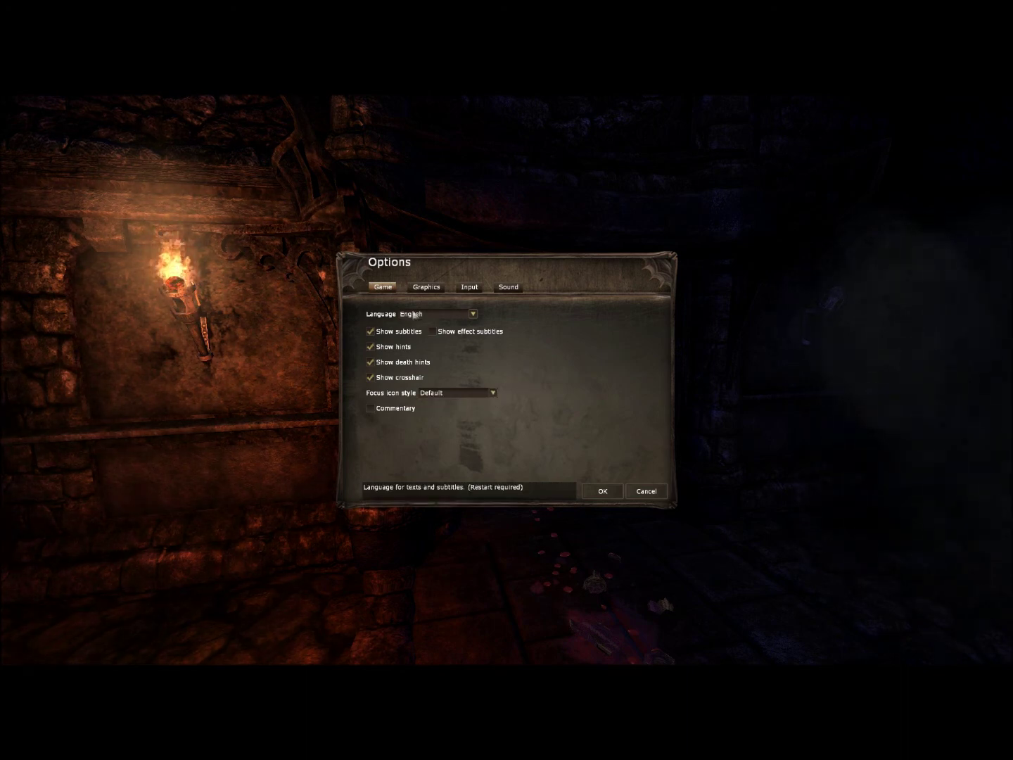
# Enable Vertical Sync in the graphics options and check the available texture quality levels.
pyautogui.click(426, 288)
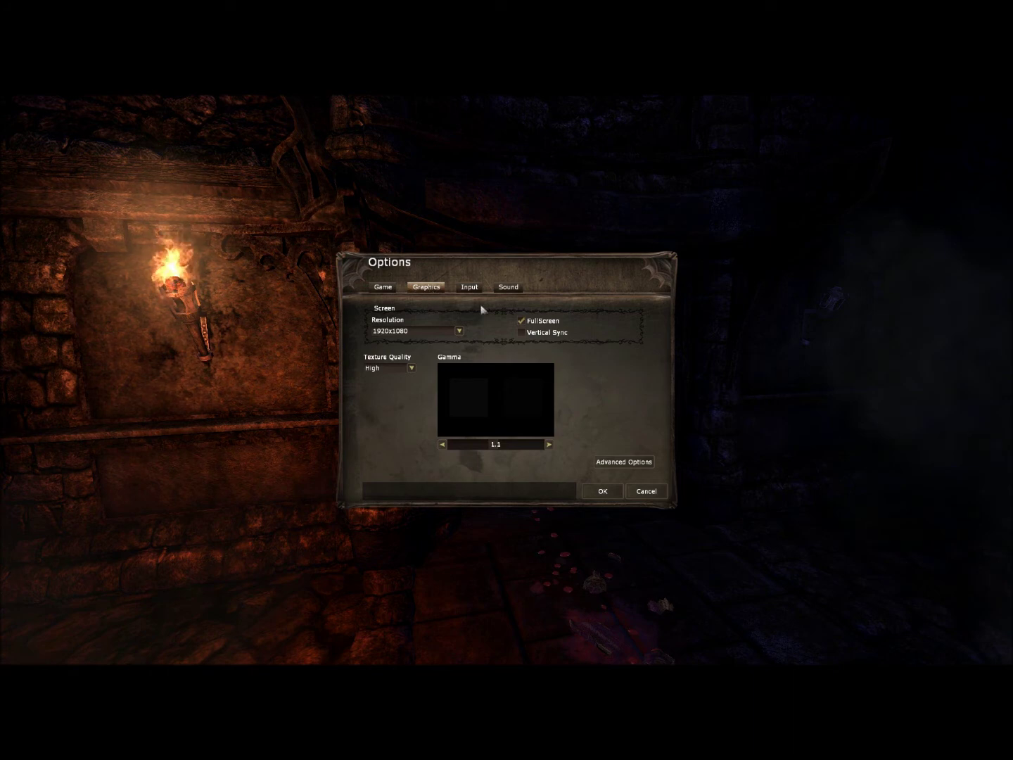
pyautogui.click(522, 334)
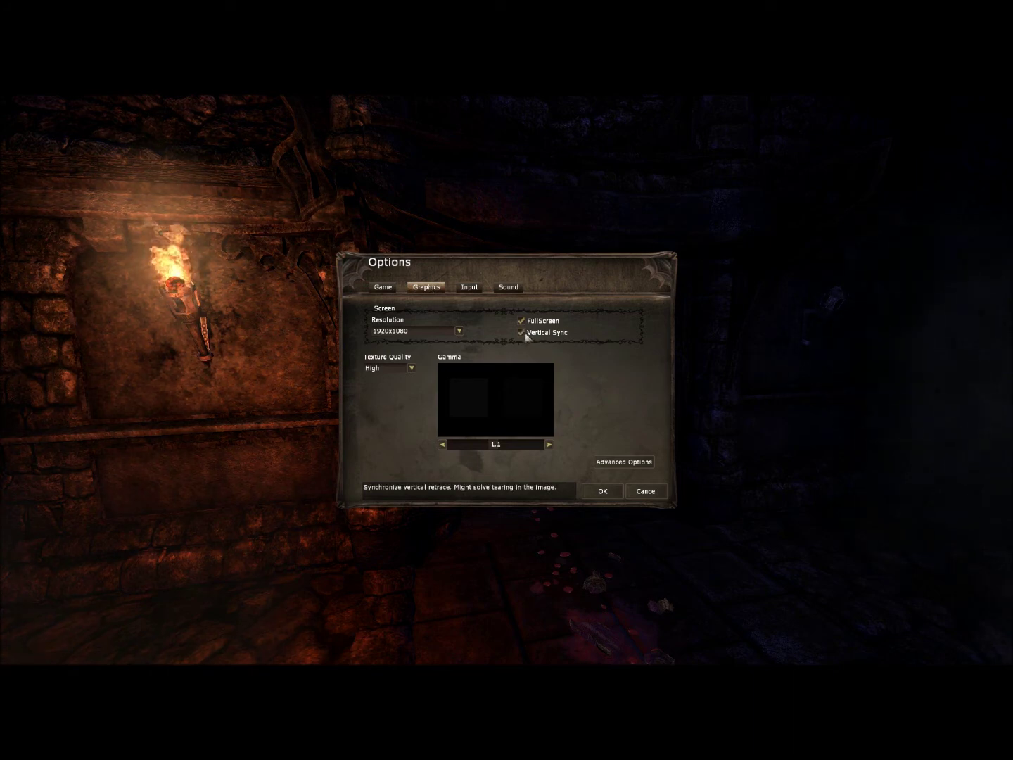
pyautogui.click(411, 369)
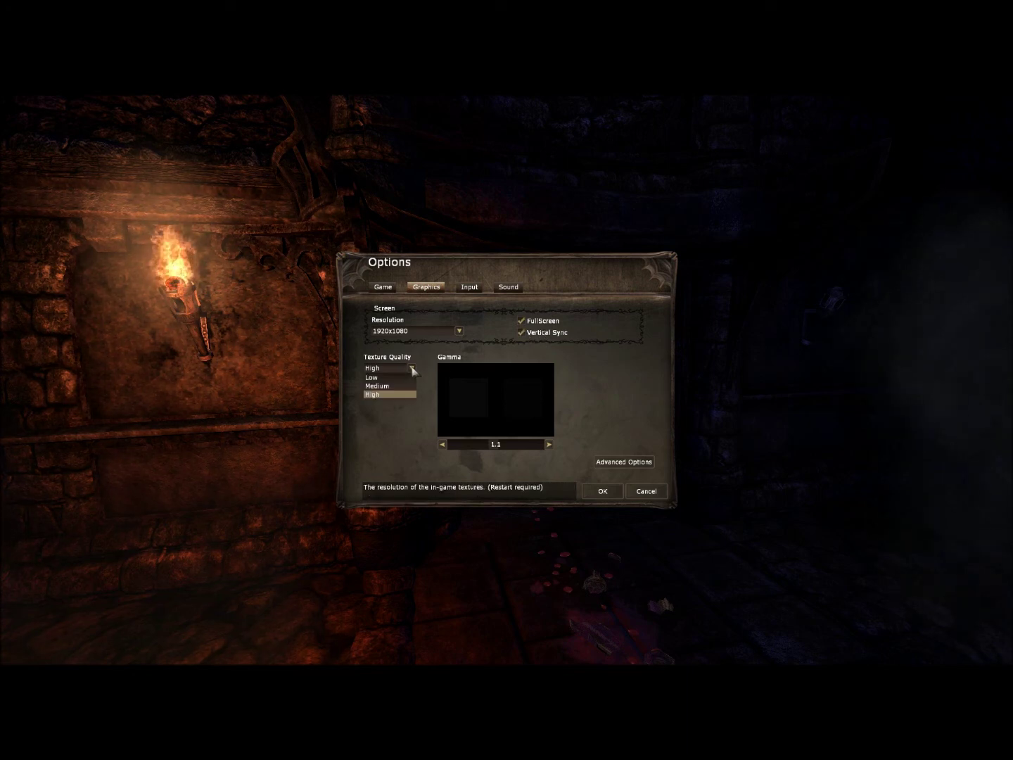
pyautogui.click(412, 369)
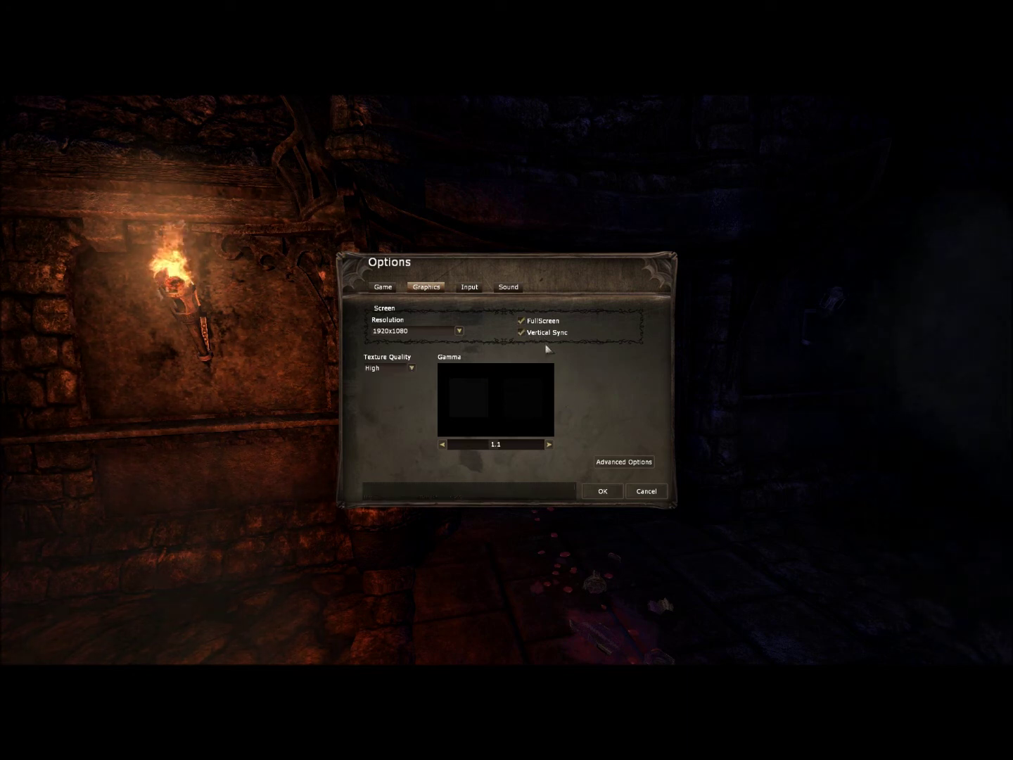
# Assign the Up, Down, Right and Left arrow keys as secondary bindings for Forward, Backward, Right and Left movement.
pyautogui.click(474, 288)
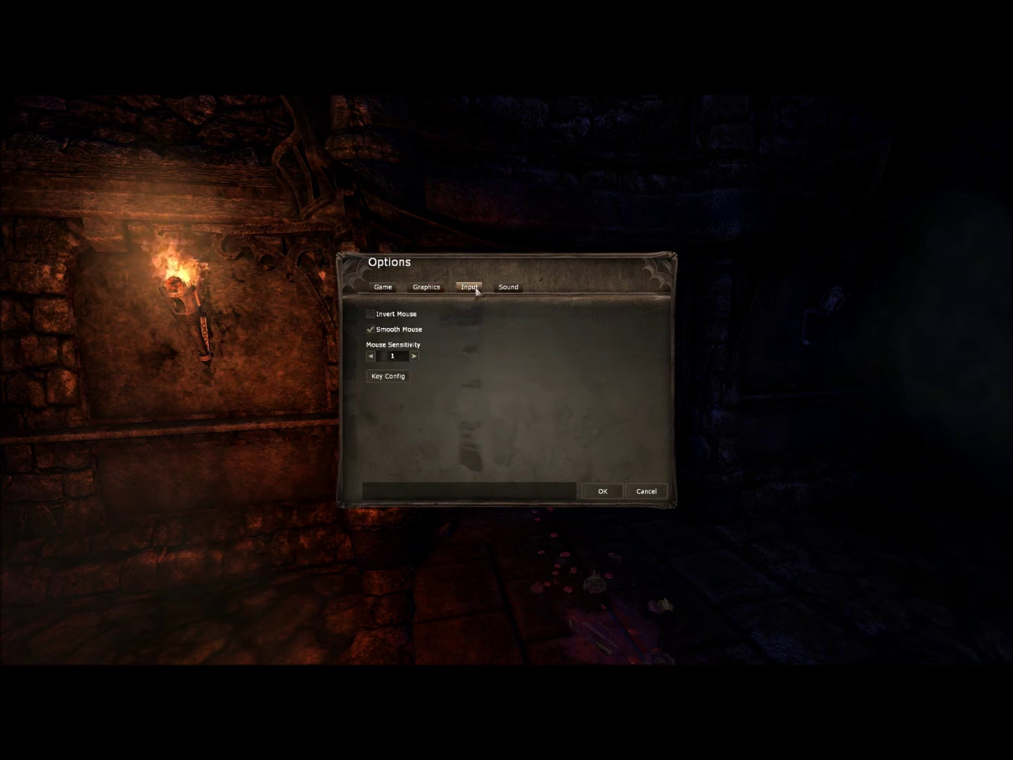
pyautogui.click(396, 380)
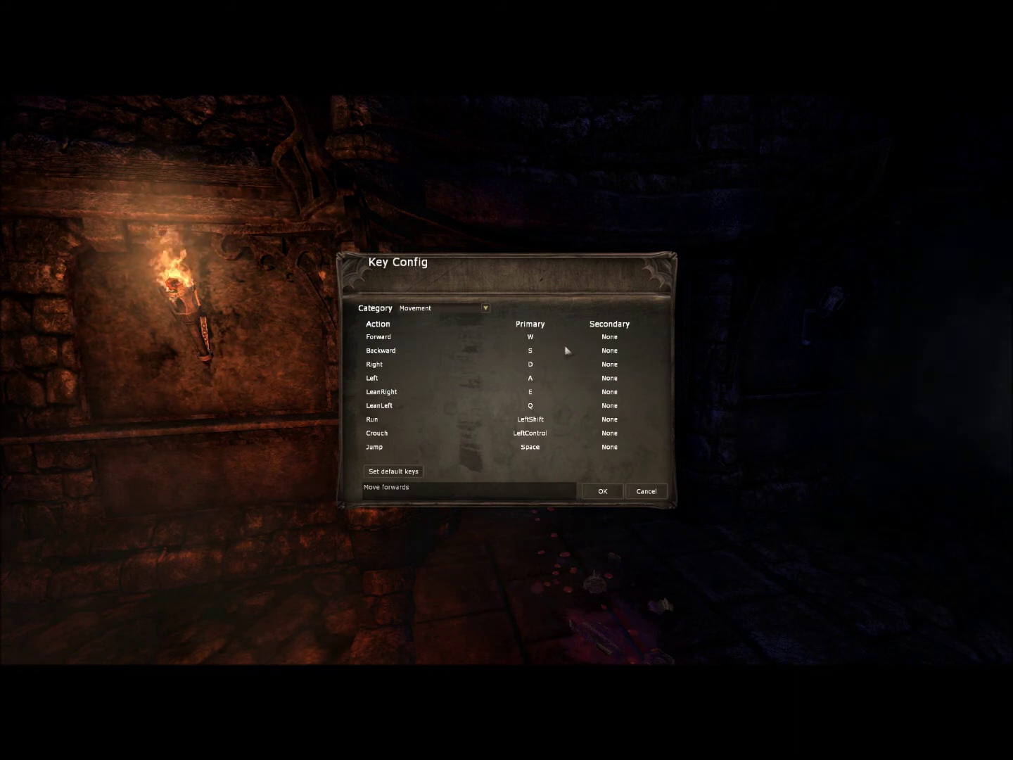
pyautogui.click(610, 337)
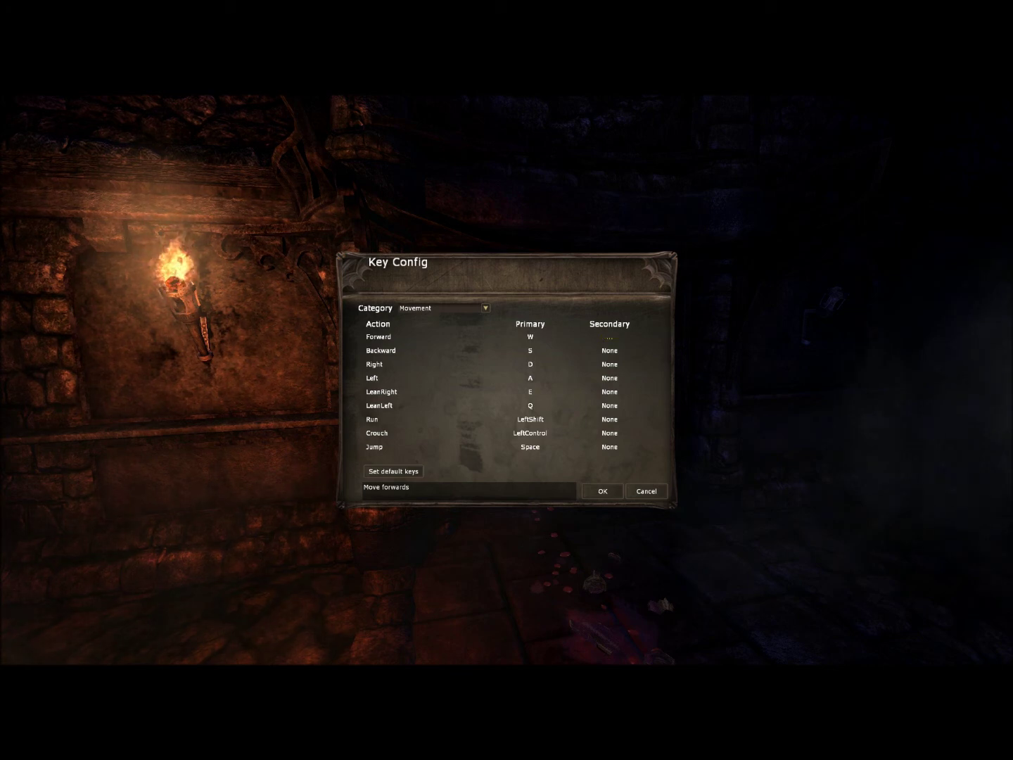
pyautogui.press('Up')
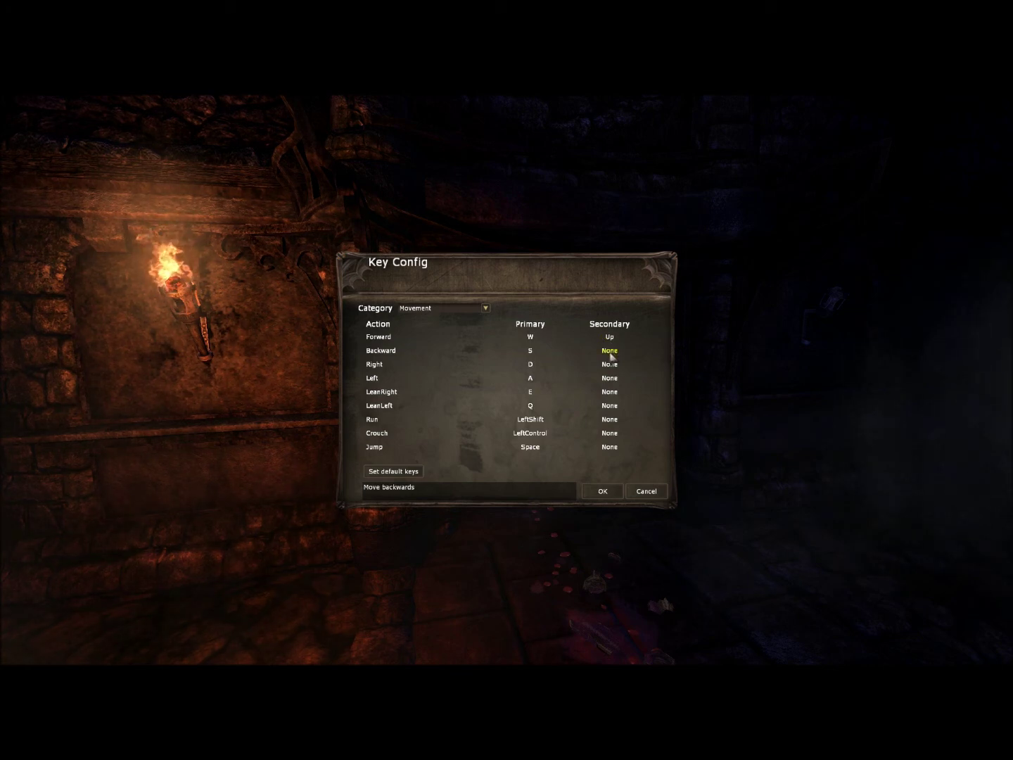
pyautogui.click(610, 351)
pyautogui.press('Down')
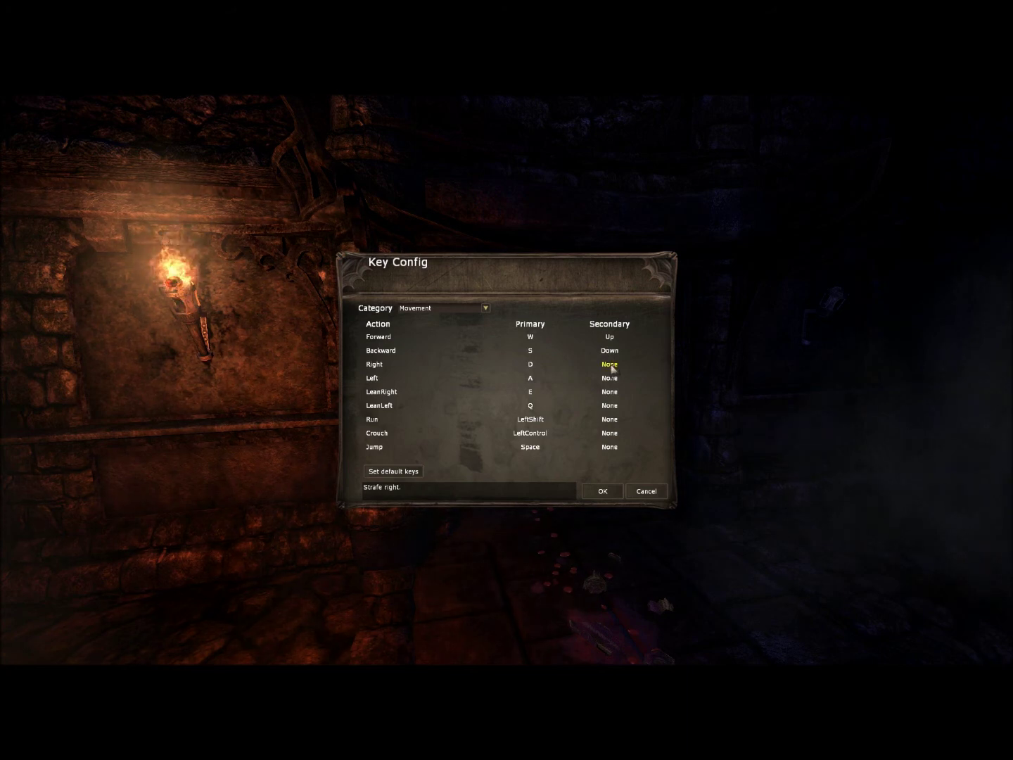
pyautogui.click(609, 365)
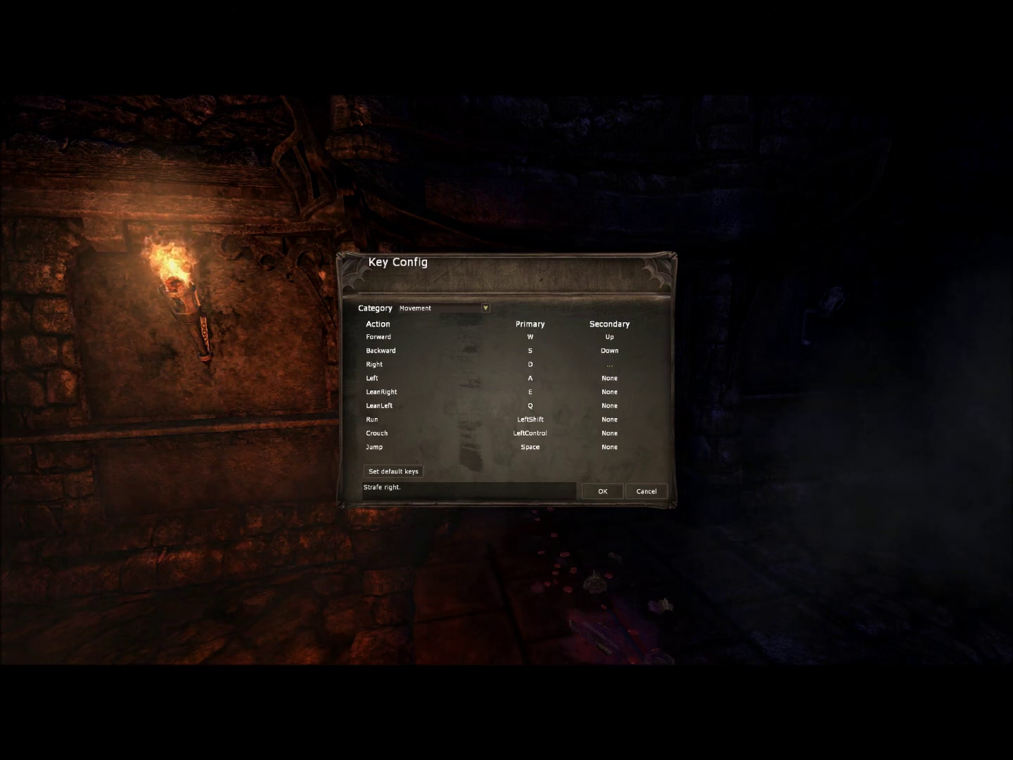
pyautogui.press('Right')
pyautogui.click(609, 378)
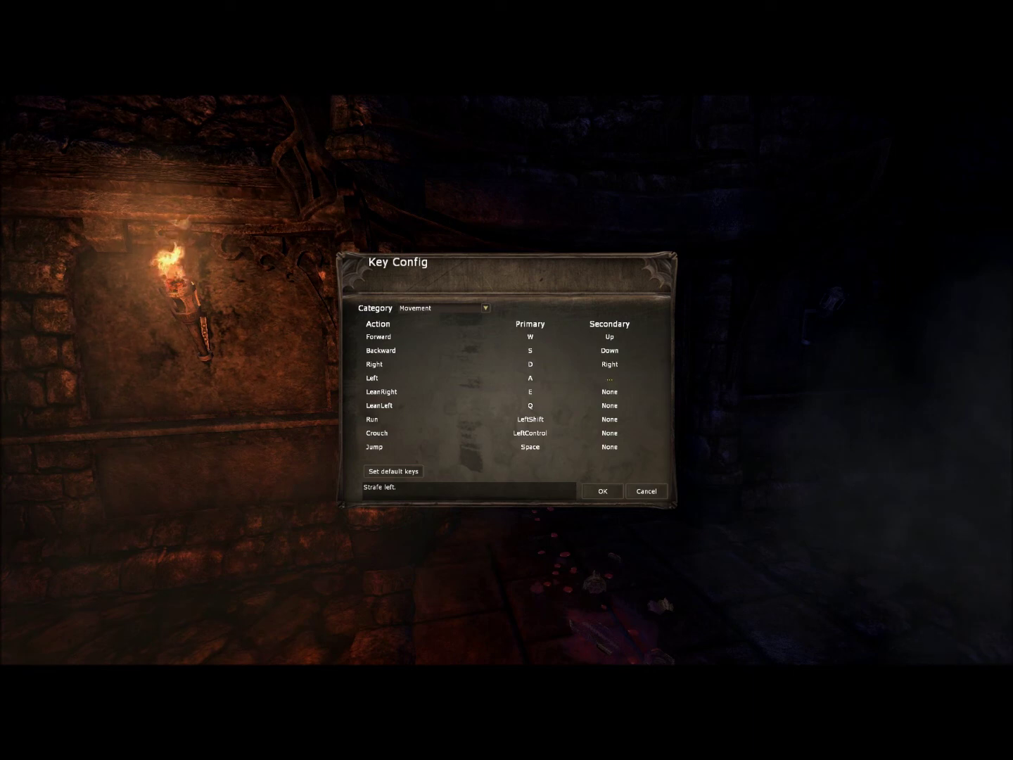
pyautogui.press('Left')
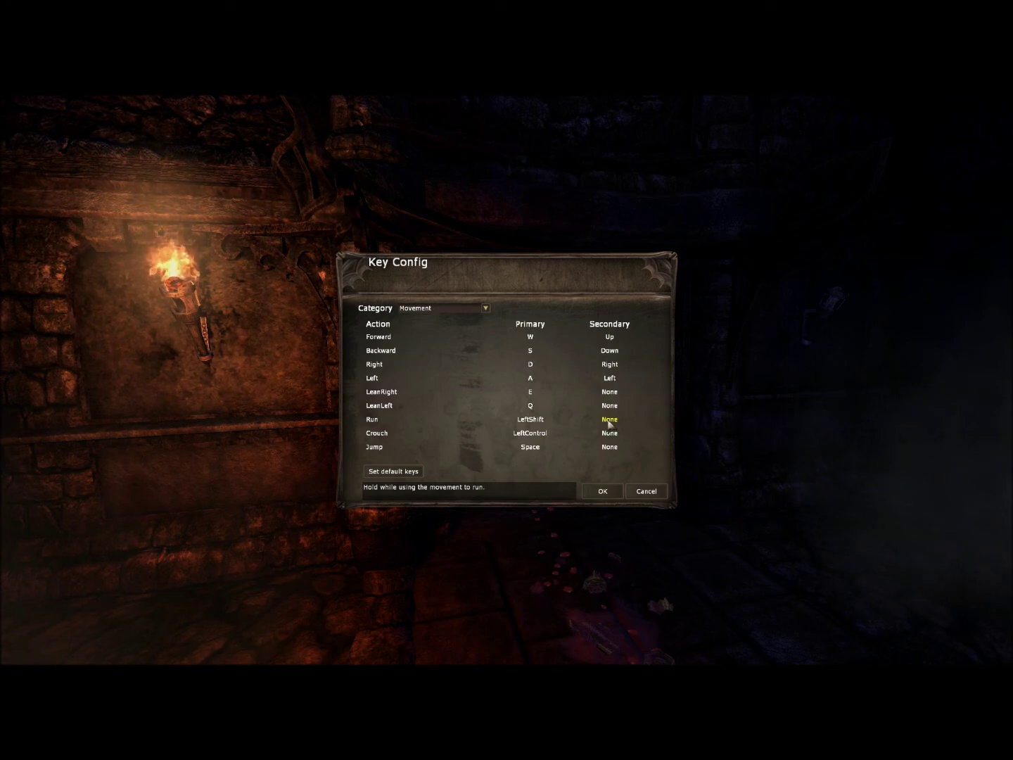
# Assign secondary bindings RightControl for Crouch, NumPad 1 for Run and NumPad 0 for Jump, and save the options.
pyautogui.click(609, 420)
pyautogui.press('ctrl')
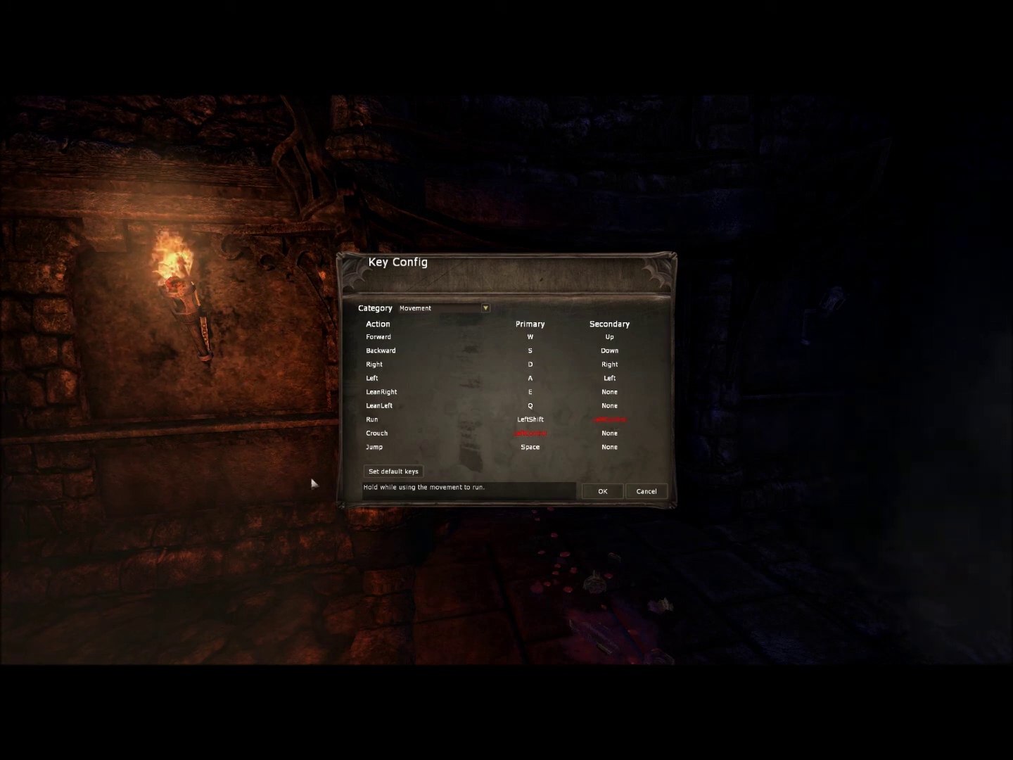
pyautogui.click(614, 435)
pyautogui.press('Control_R')
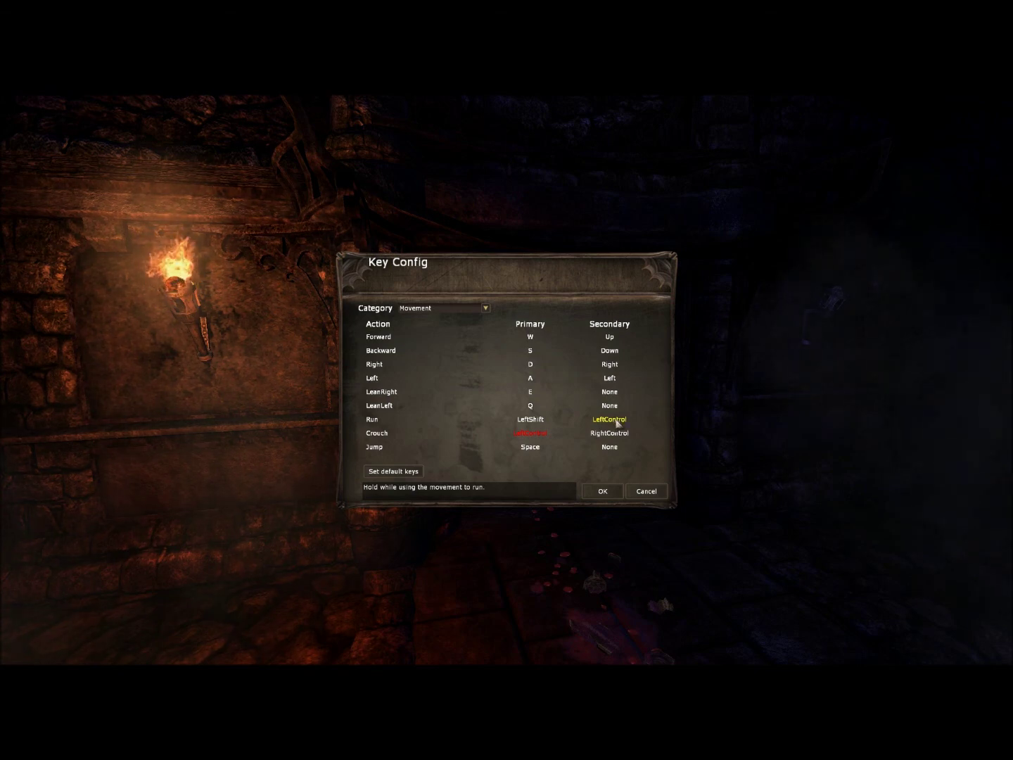
pyautogui.click(609, 420)
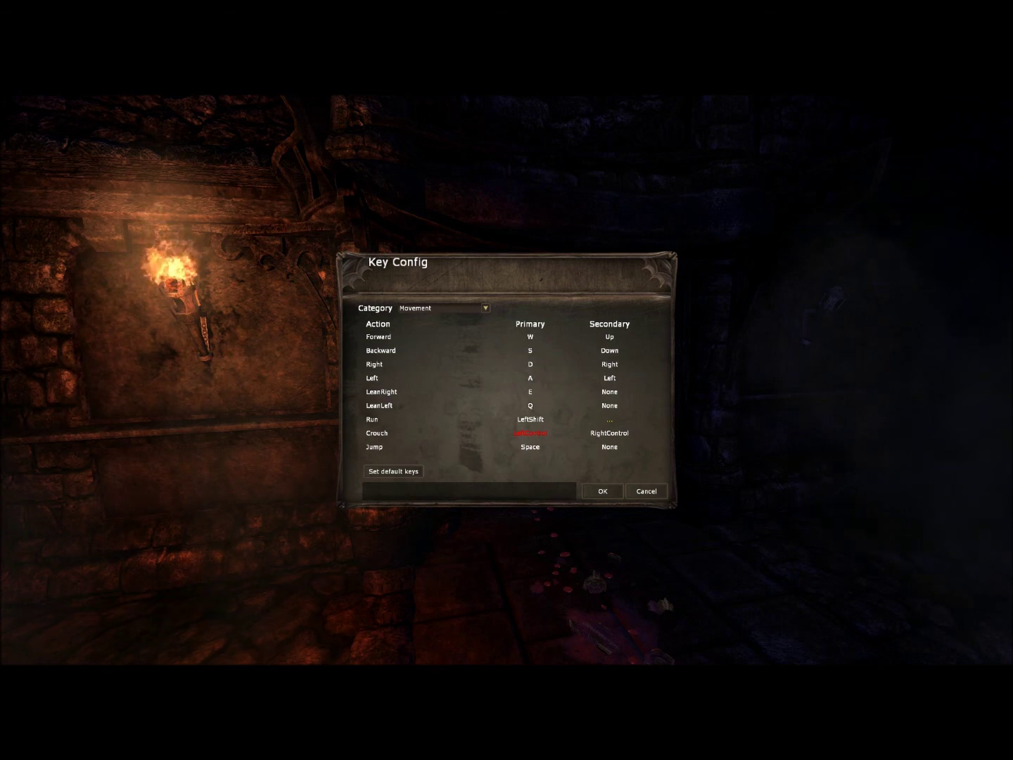
pyautogui.press('KP_1')
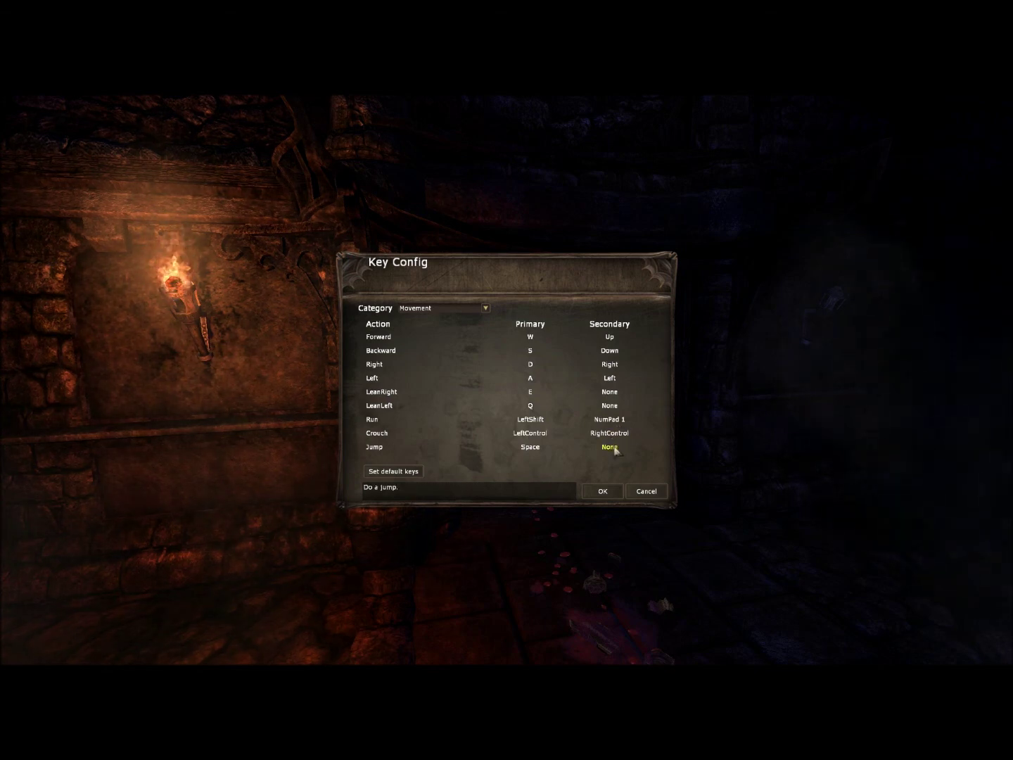
pyautogui.click(612, 449)
pyautogui.press('KP_0')
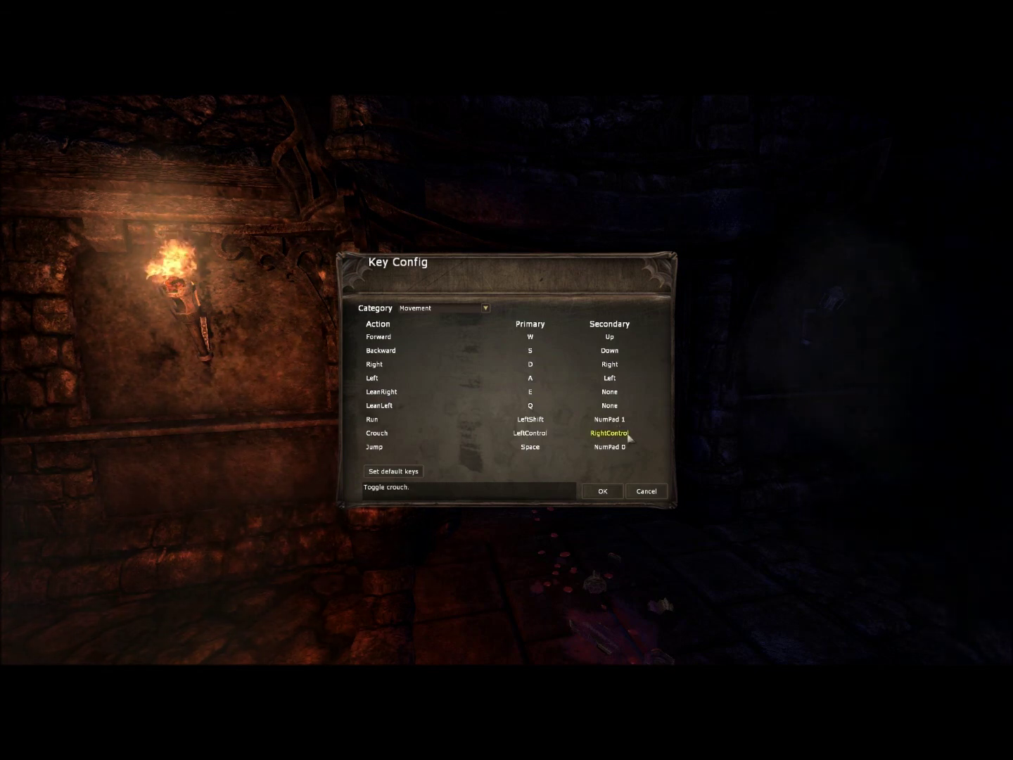
pyautogui.click(602, 492)
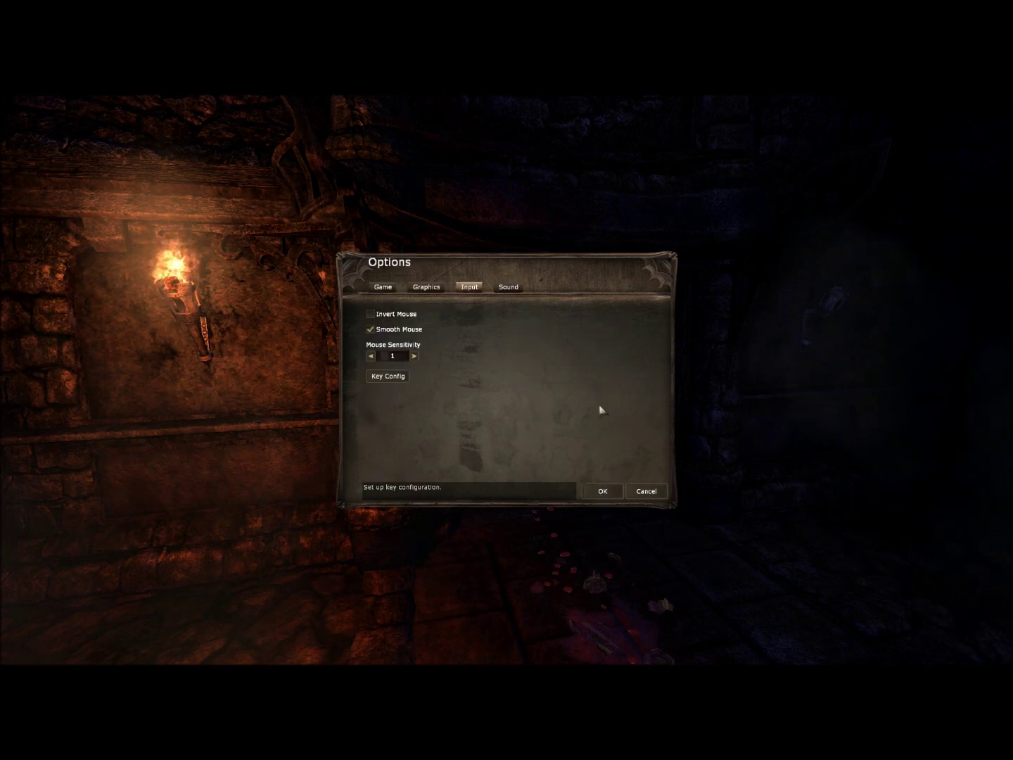
pyautogui.click(603, 490)
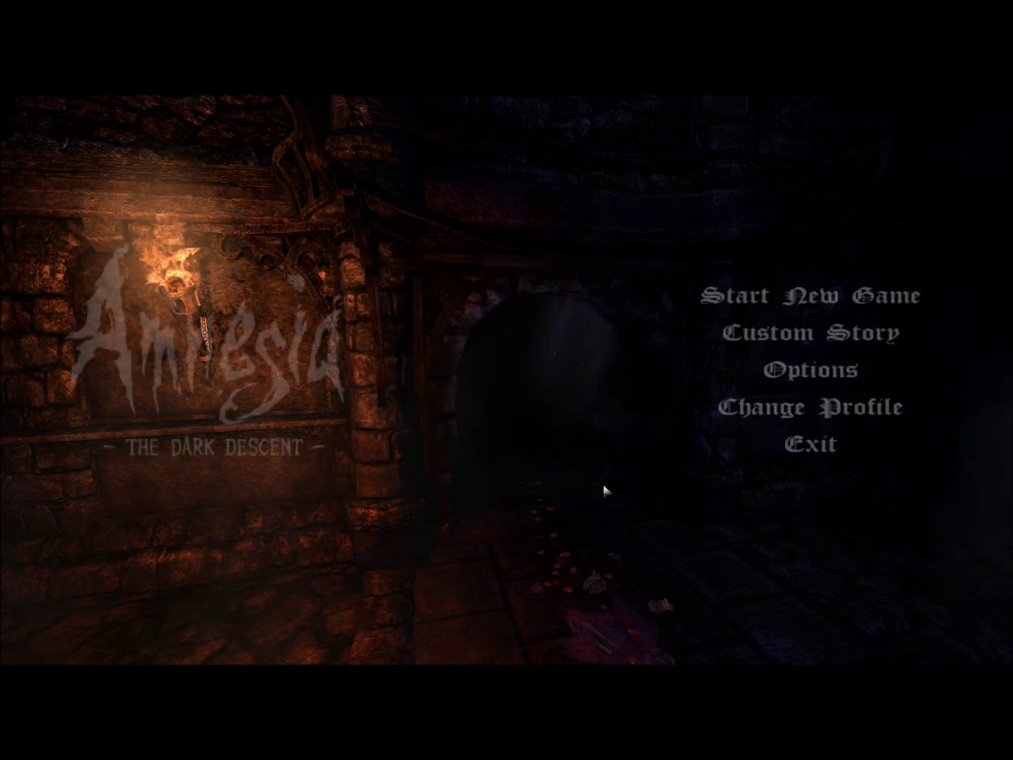